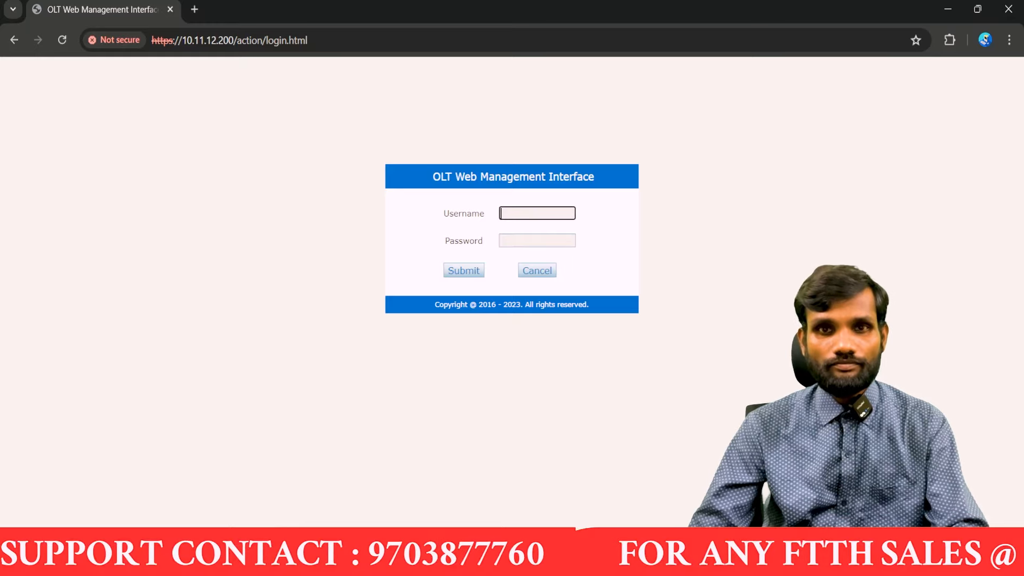
Step: Log in with the admin account and password, then open the OLT Configuration VLAN page
text(a)
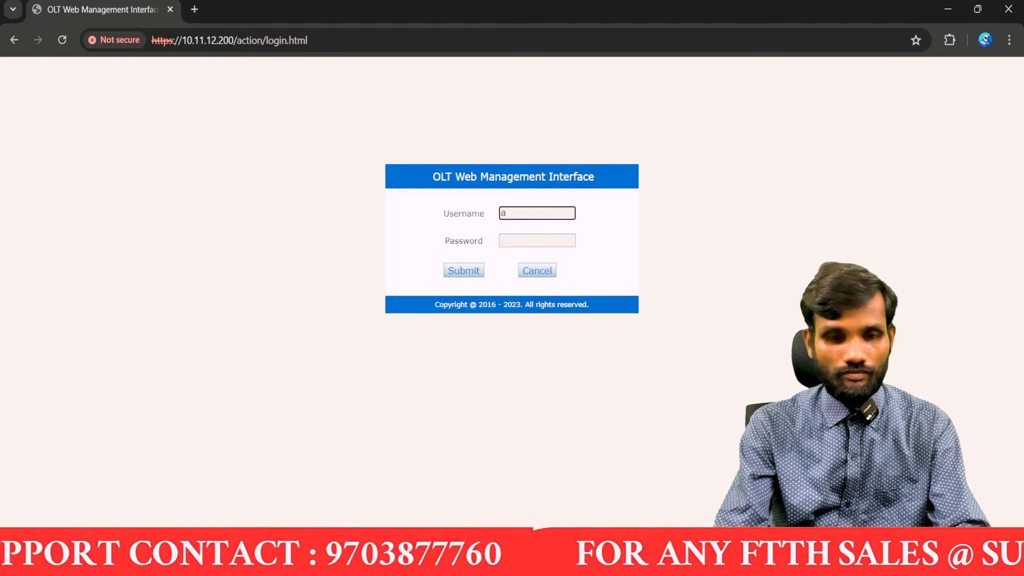
text(dmin)
key(Tab)
text(••••••)
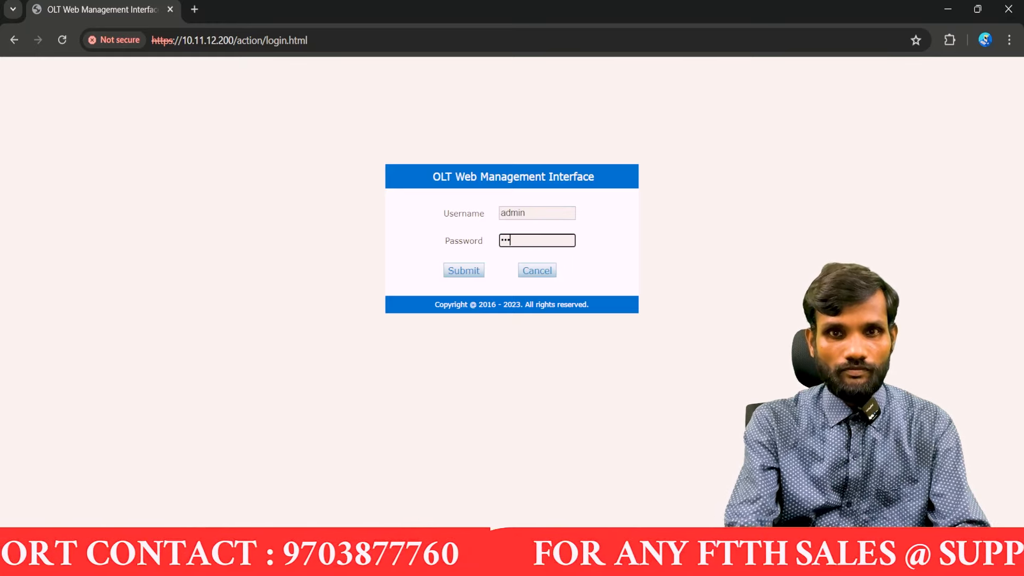
text(••)
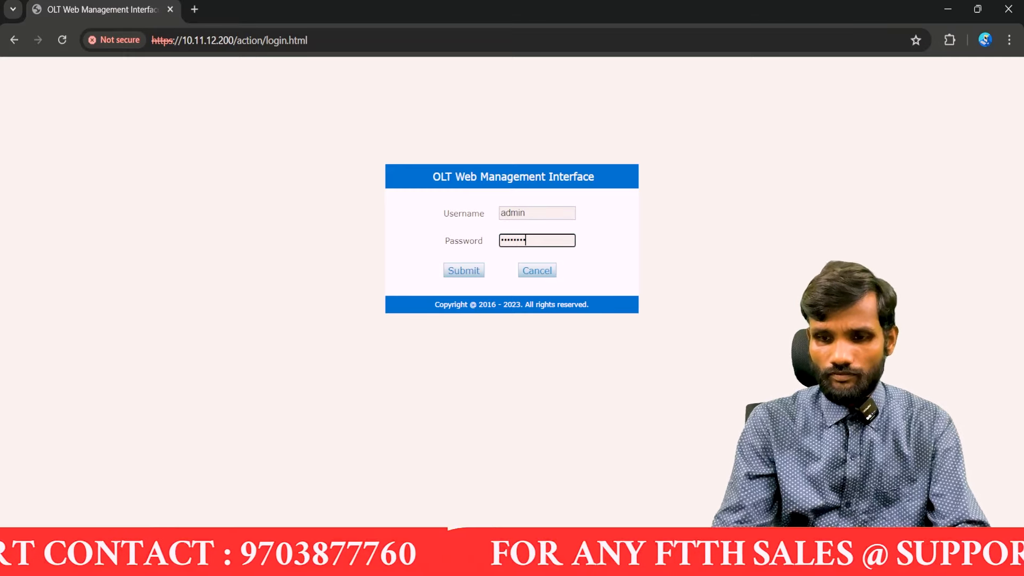
key(Return)
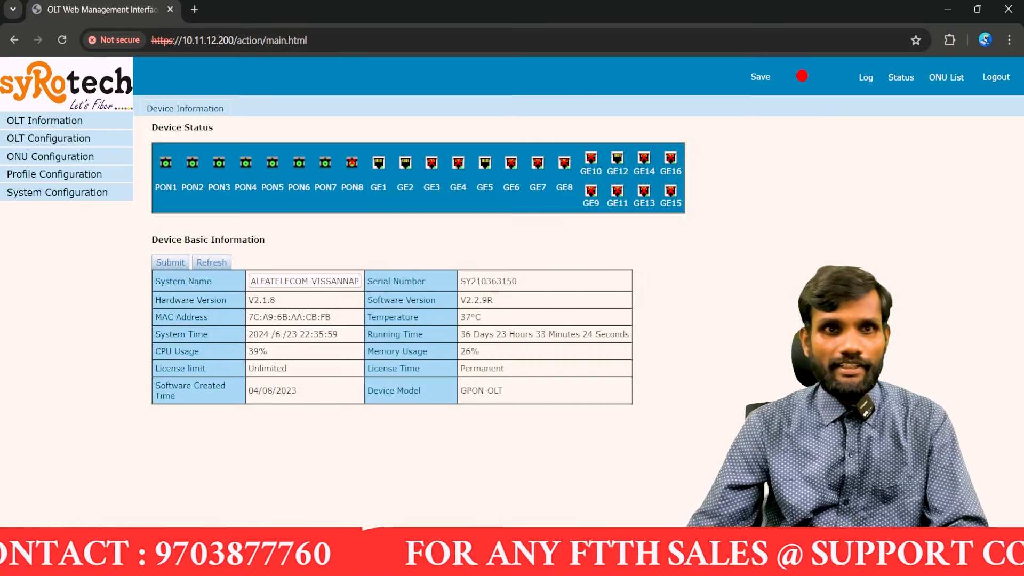
click(49, 139)
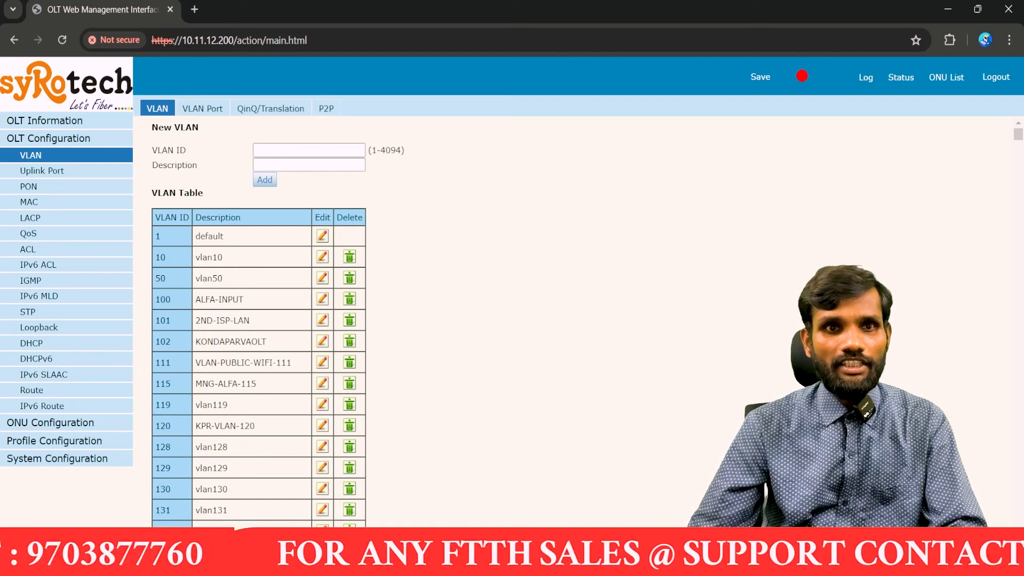
Step: Switch to the VLAN Port view showing VLAN 1 membership across ports GE1–GE16
double_click(209, 236)
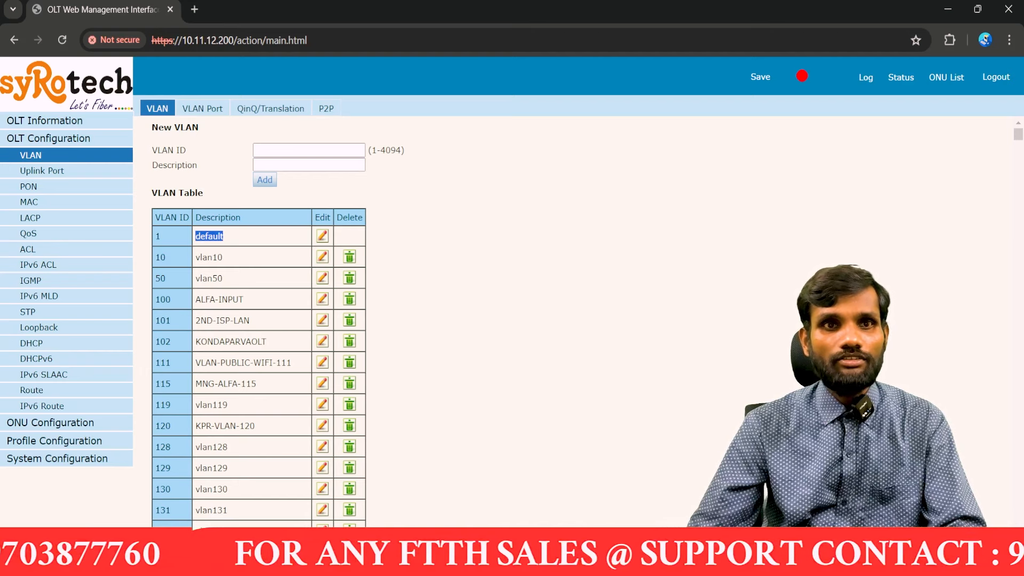
click(202, 109)
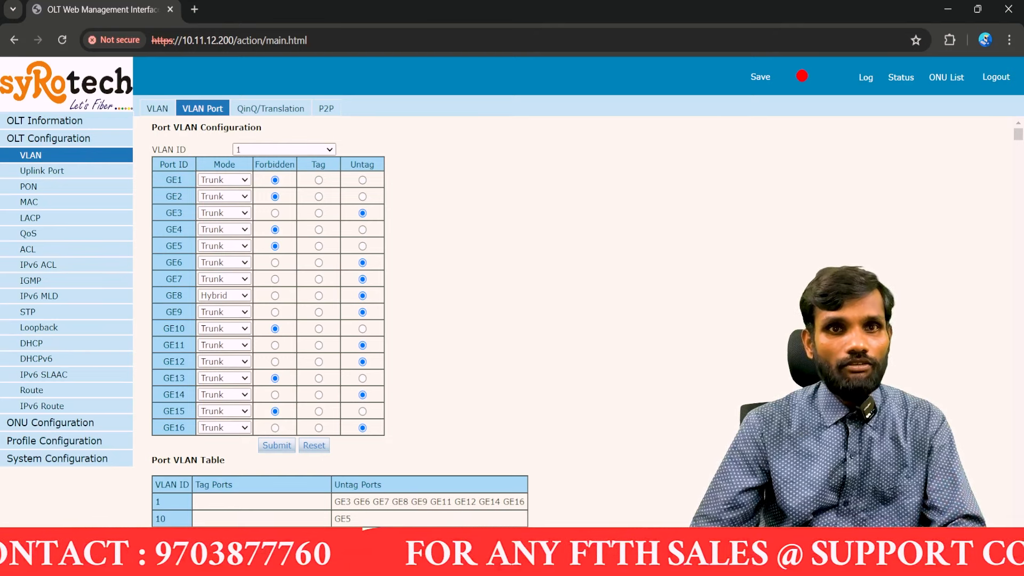
Step: Select VLAN ID 600, set GE4 to Untag and GE1 to Forbidden
key(6)
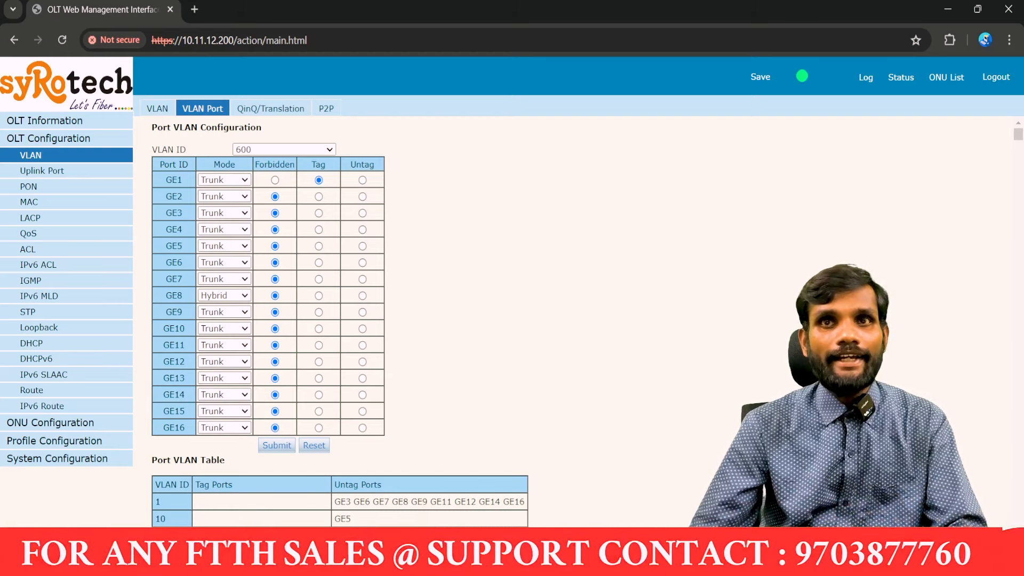
click(362, 229)
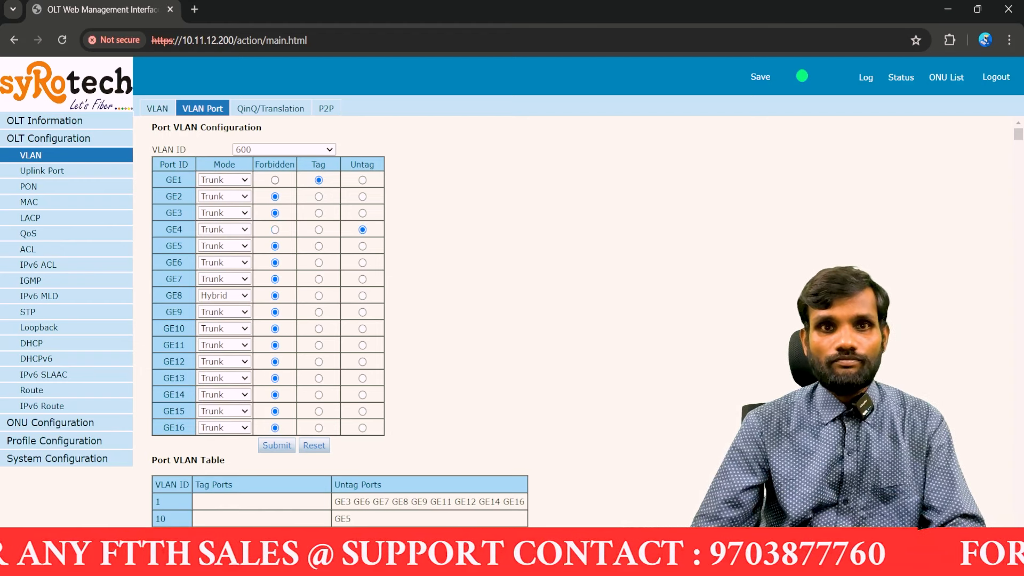
click(274, 180)
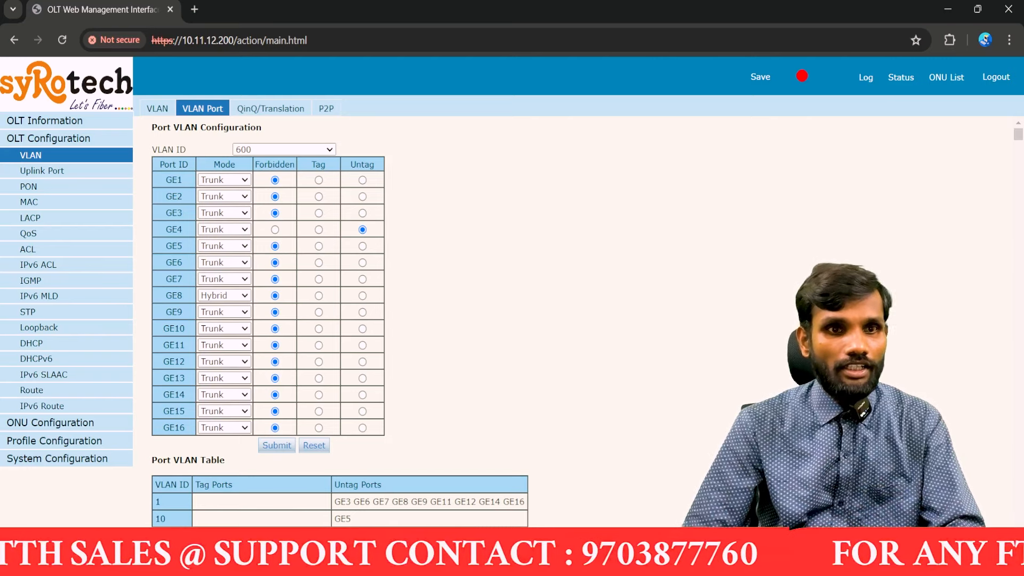
Step: Go to Profile Configuration > Line Profile and open the Add Profile form prefilled with ID 15
click(54, 441)
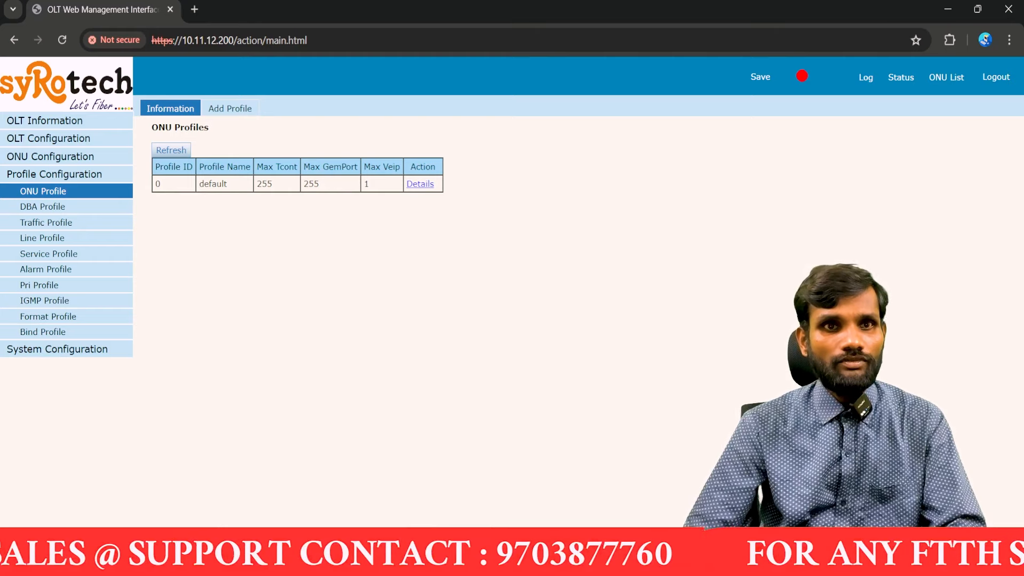
click(230, 108)
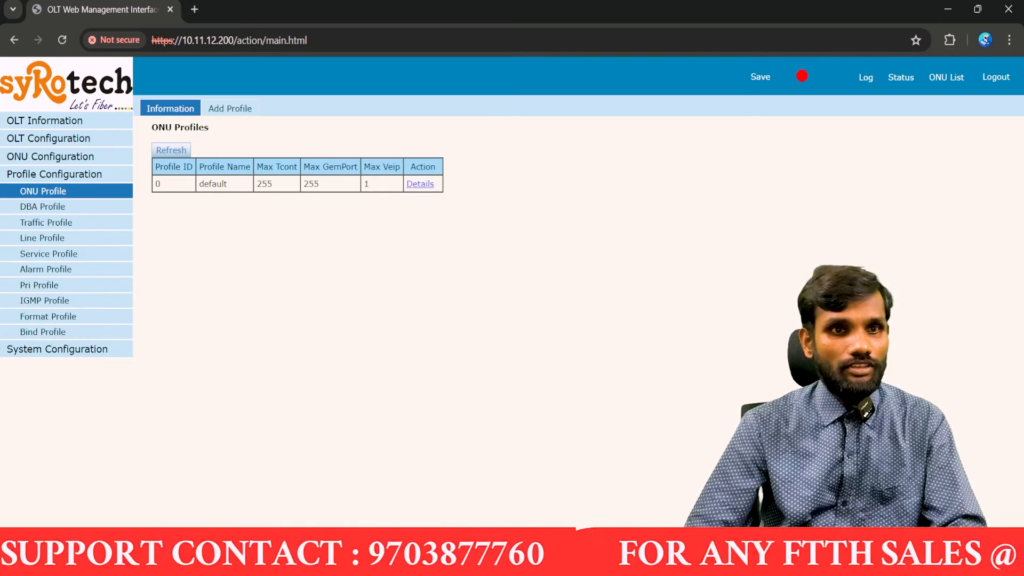
click(42, 238)
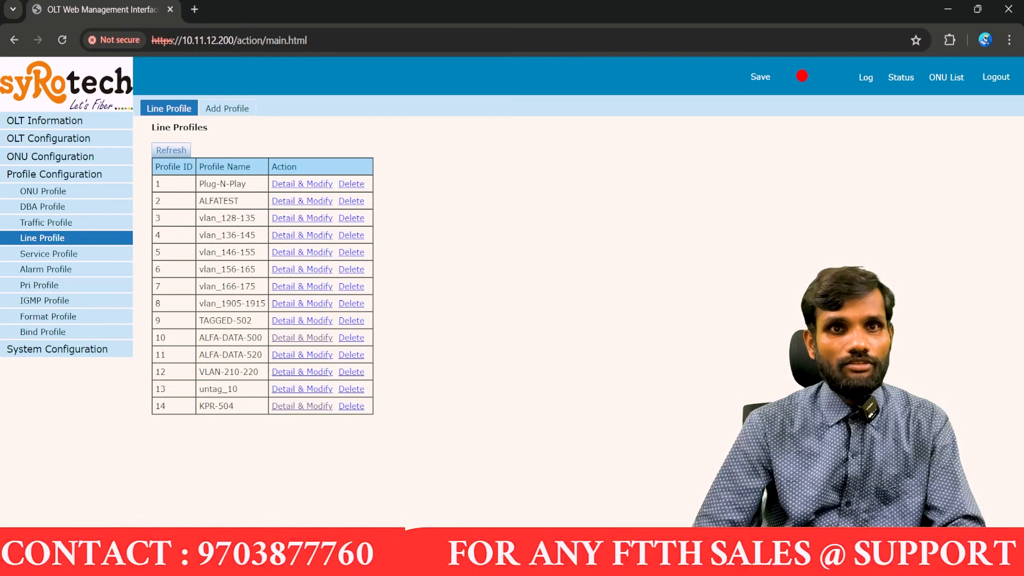
click(227, 108)
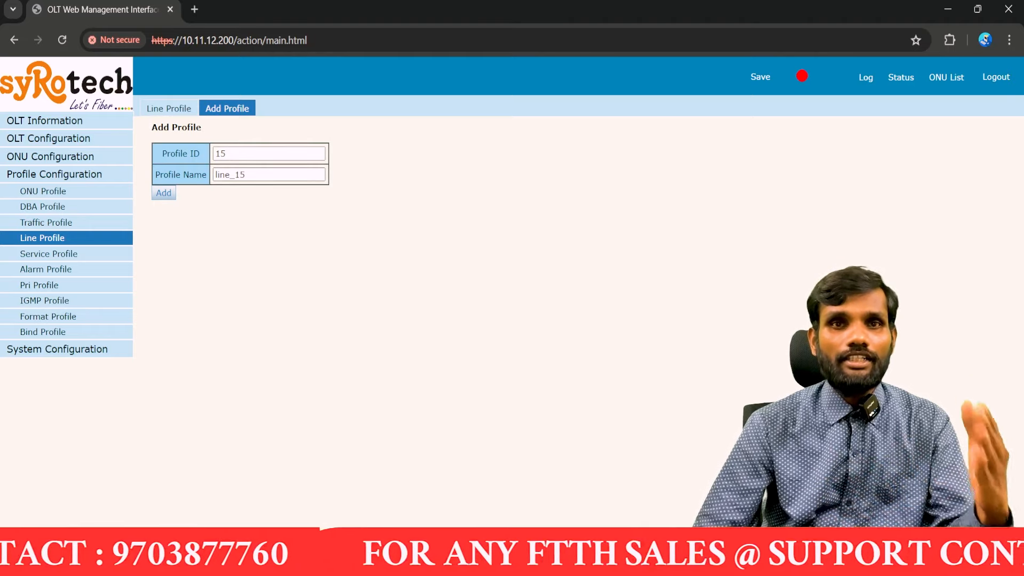
Step: Rename line profile 15 to 'TESTING-UNTAG-600' and save it
double_click(229, 174)
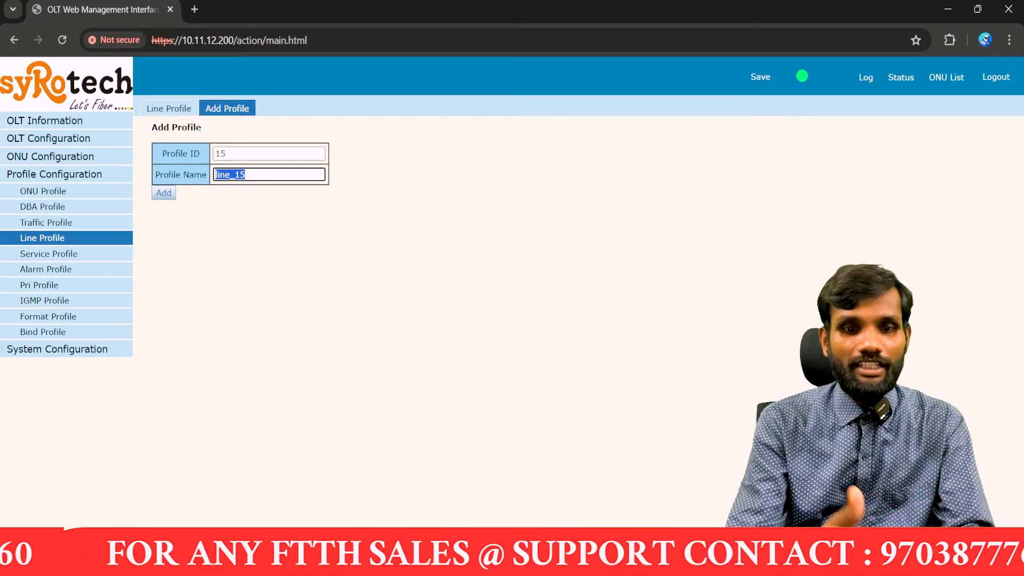
key(BackSpace)
text(TEST)
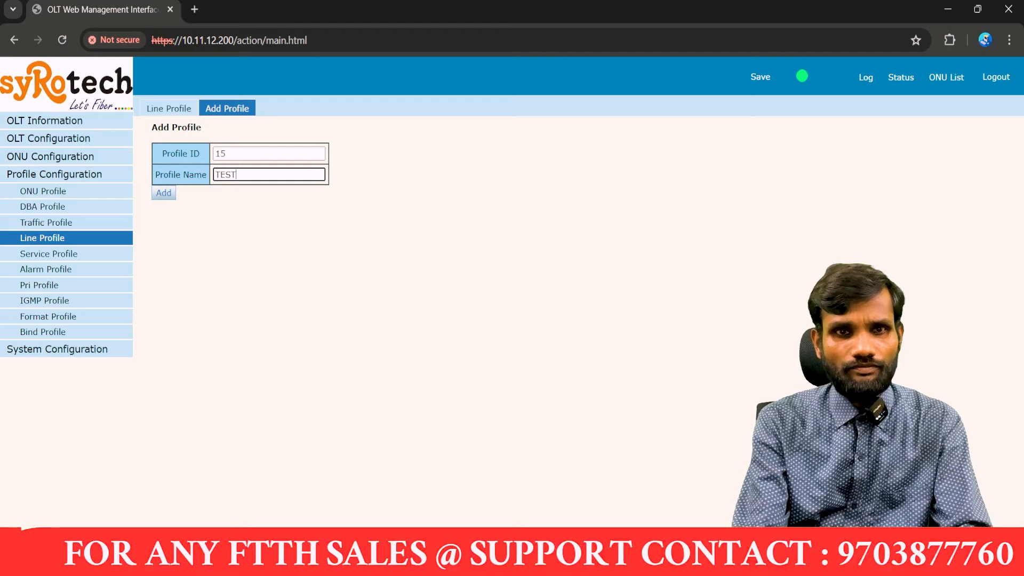
text(ING)
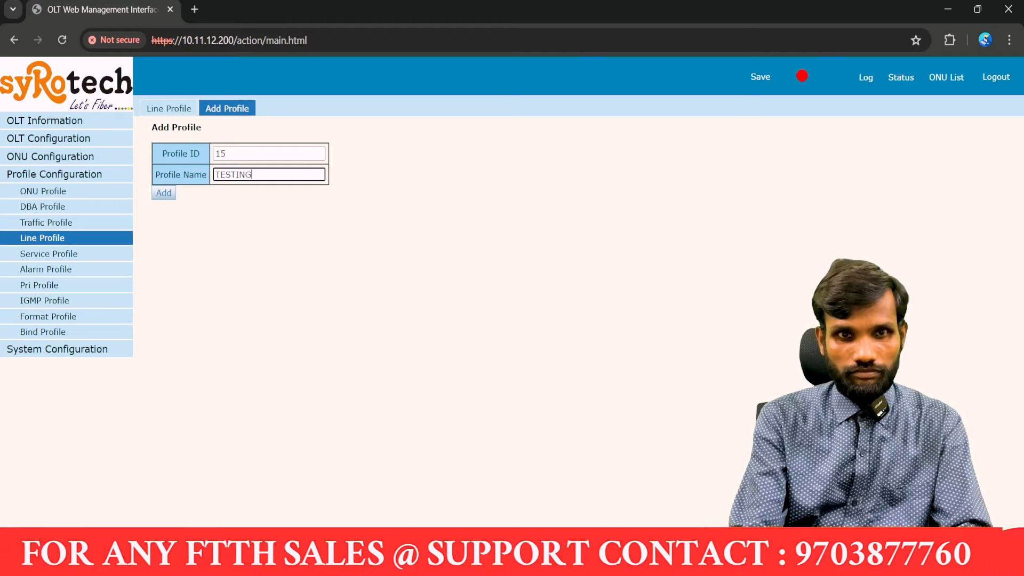
text(-UNTA)
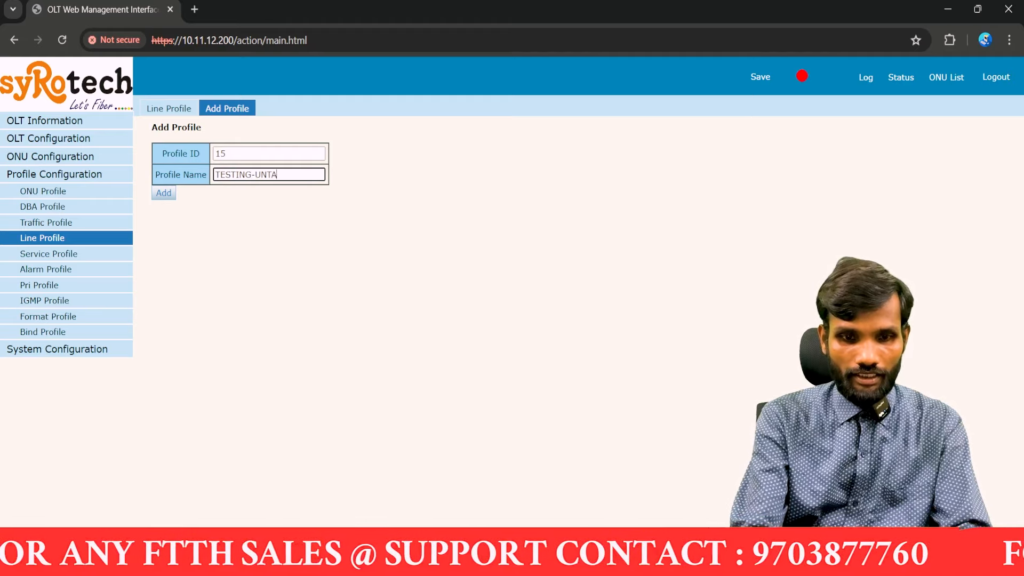
text(G-600)
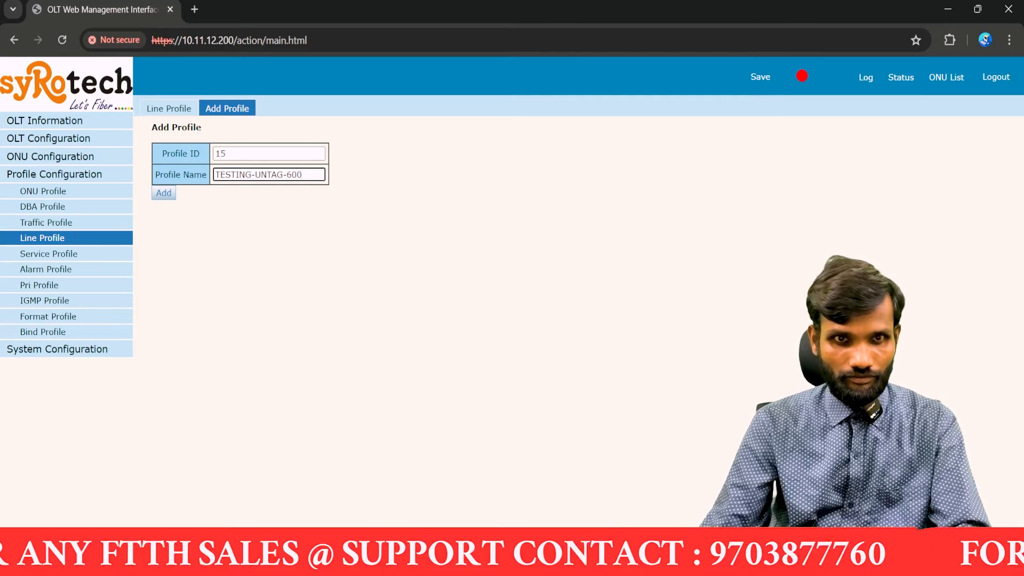
key(Return)
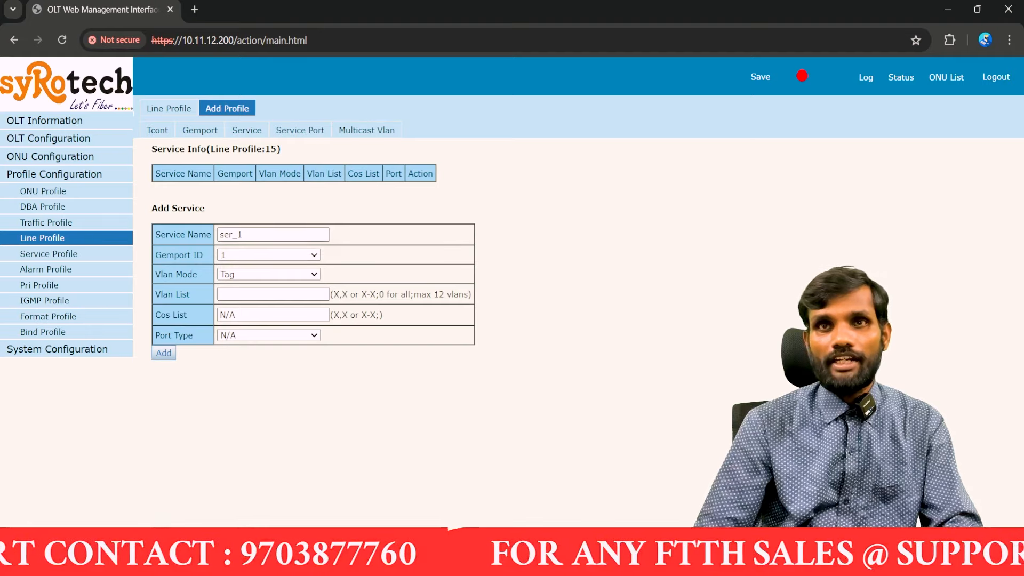
Step: Enter 'DATA-UNTAG' as the service name, then move to the profile's service port settings
double_click(231, 235)
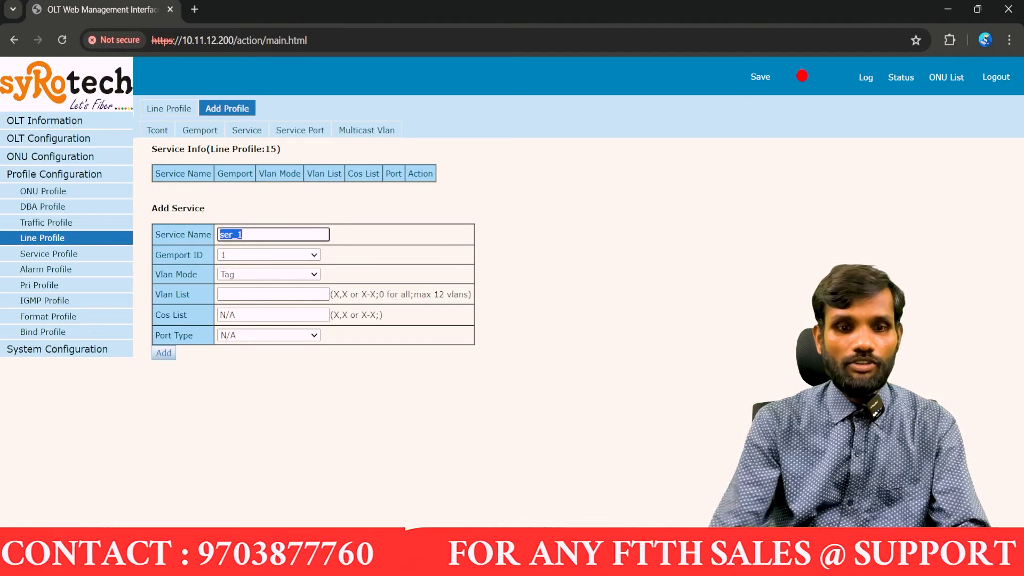
text(DATA)
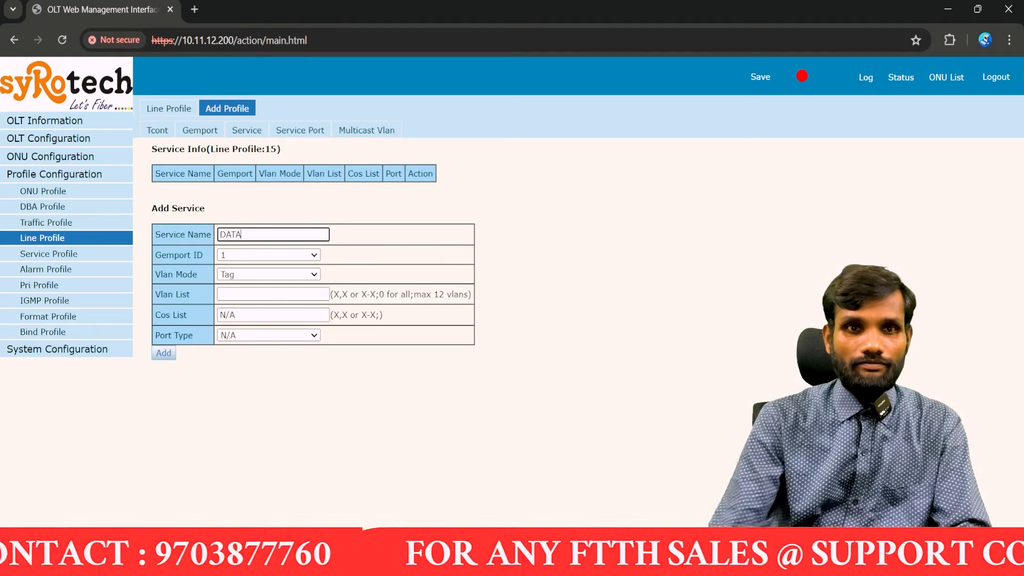
text(-UNTAG)
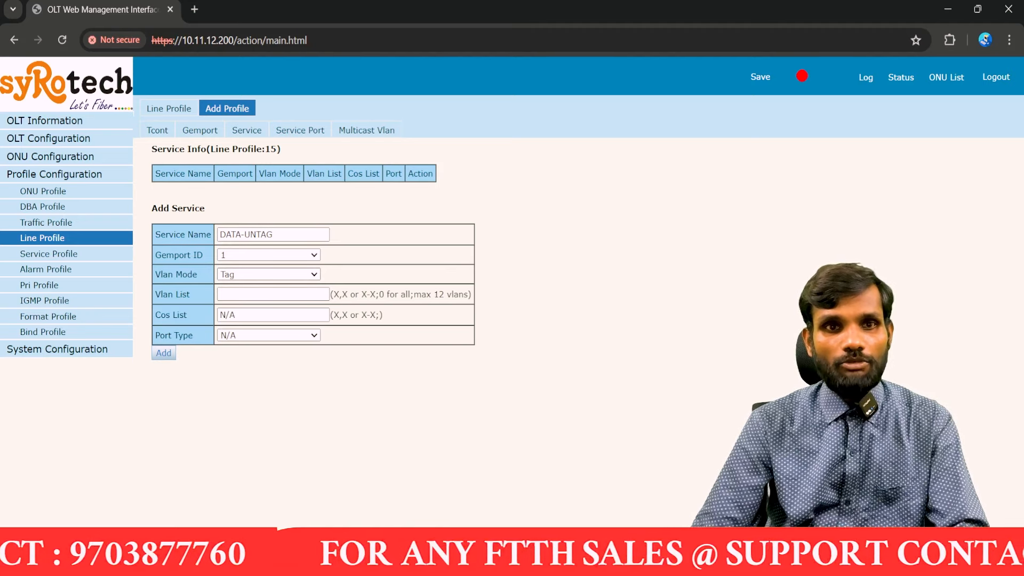
click(268, 274)
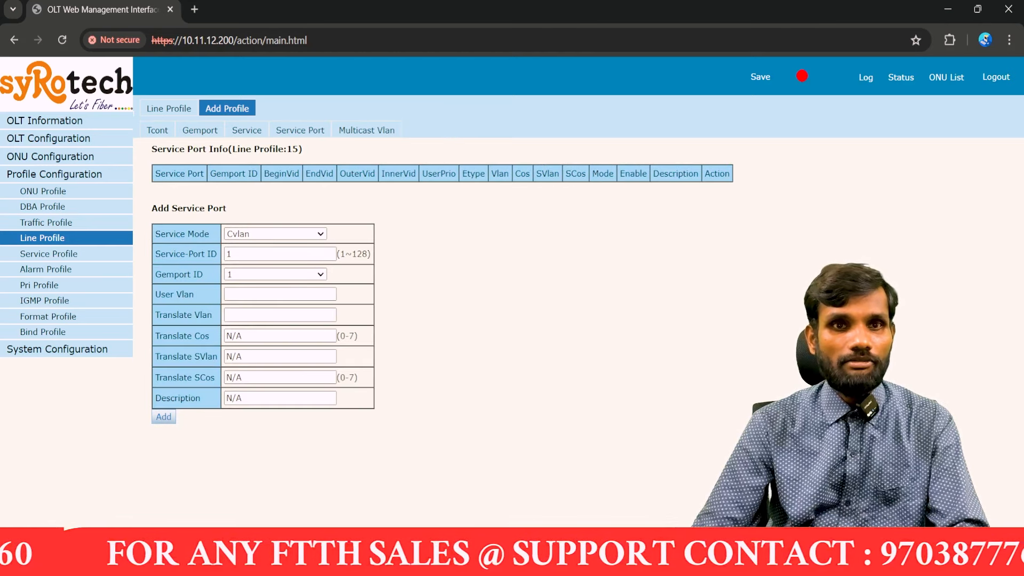
Step: Set the service port to Untagged mode with translate VLAN 600
click(280, 294)
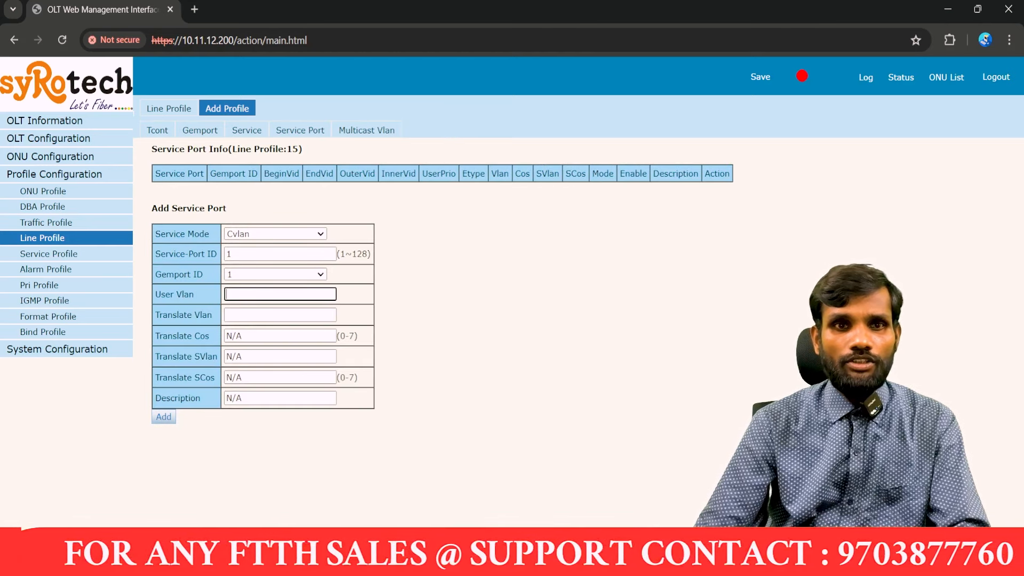
text(600)
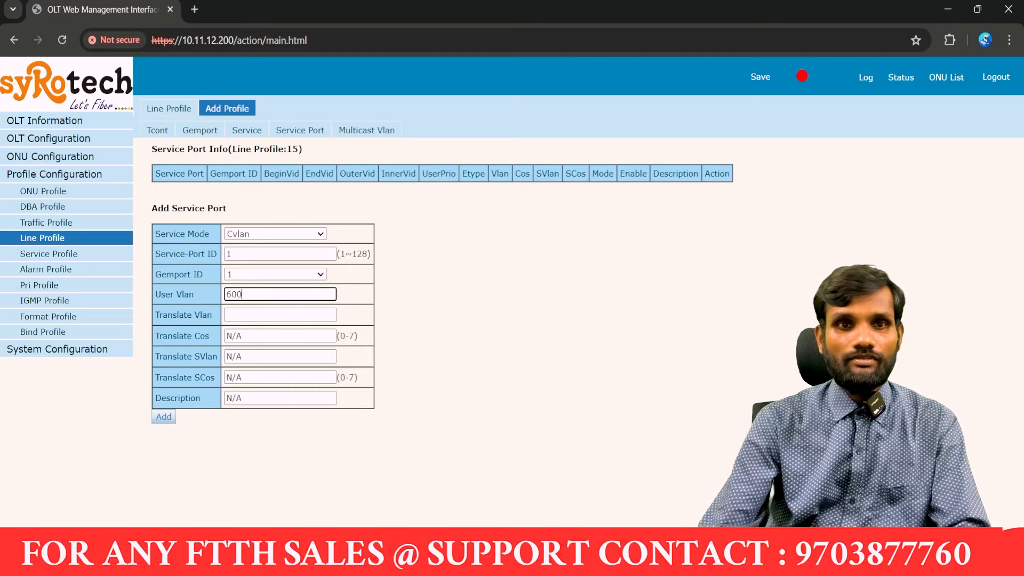
click(279, 314)
text(600)
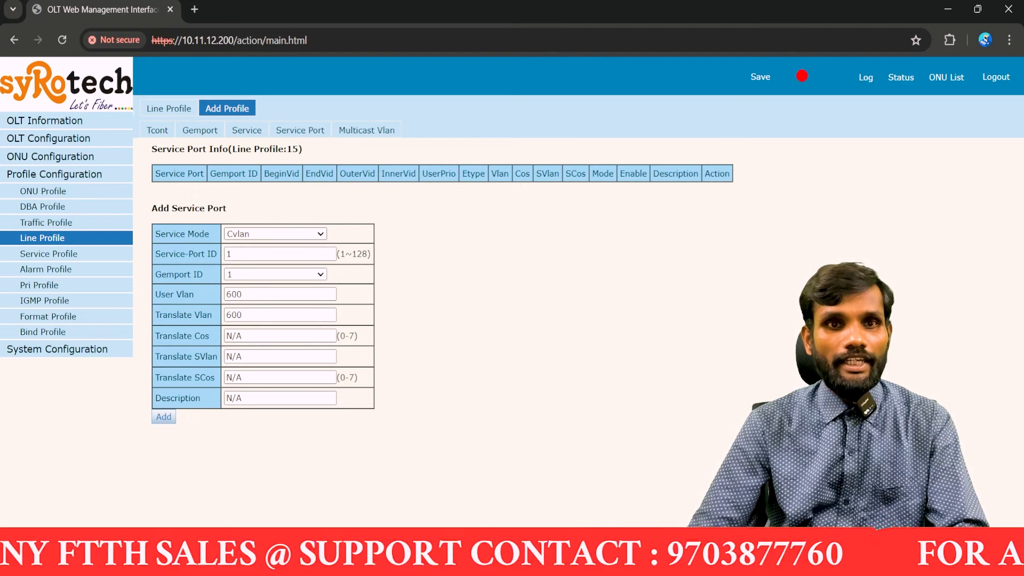
key(Down)
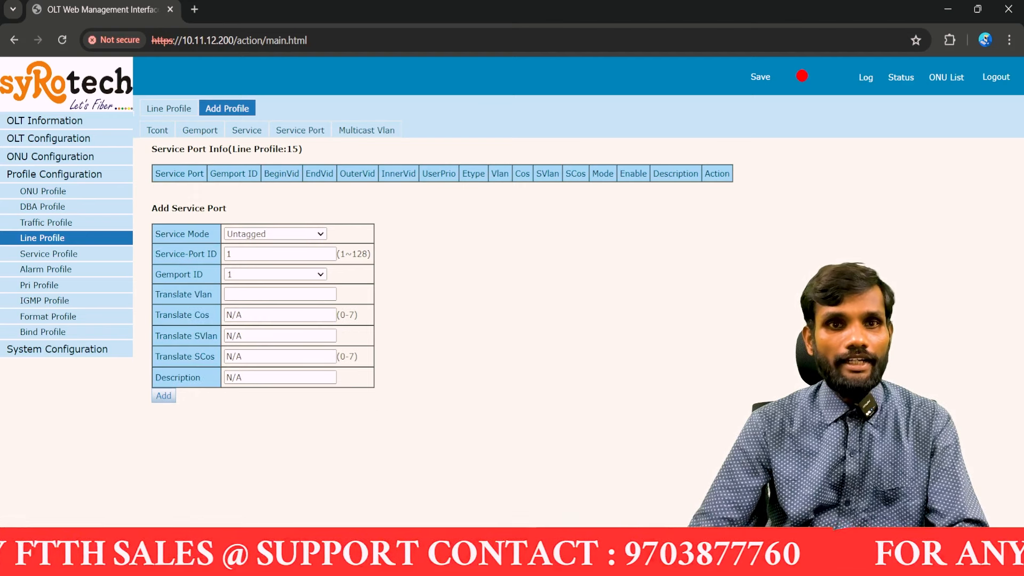
click(277, 294)
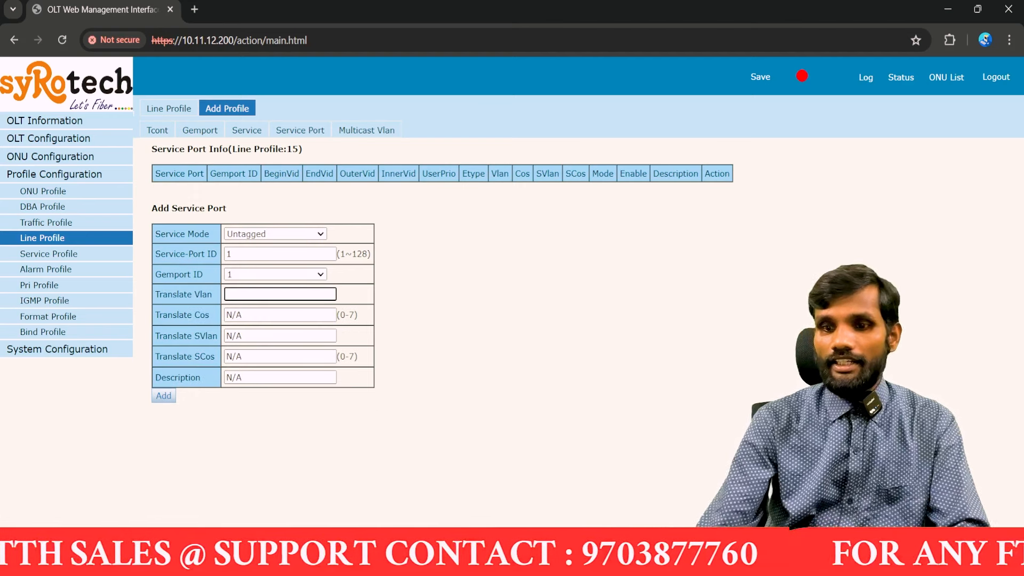
text(600)
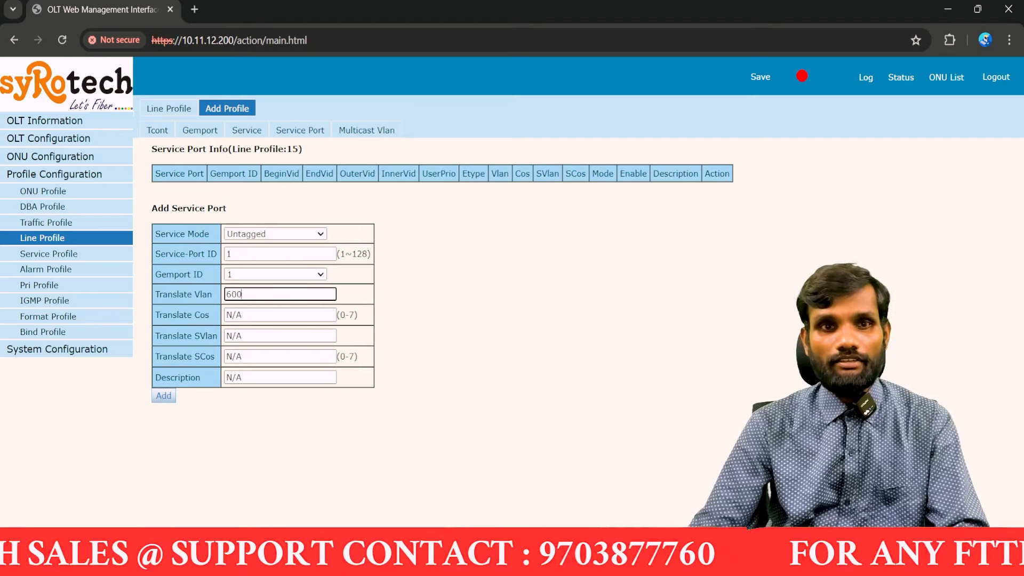
triple_click(280, 377)
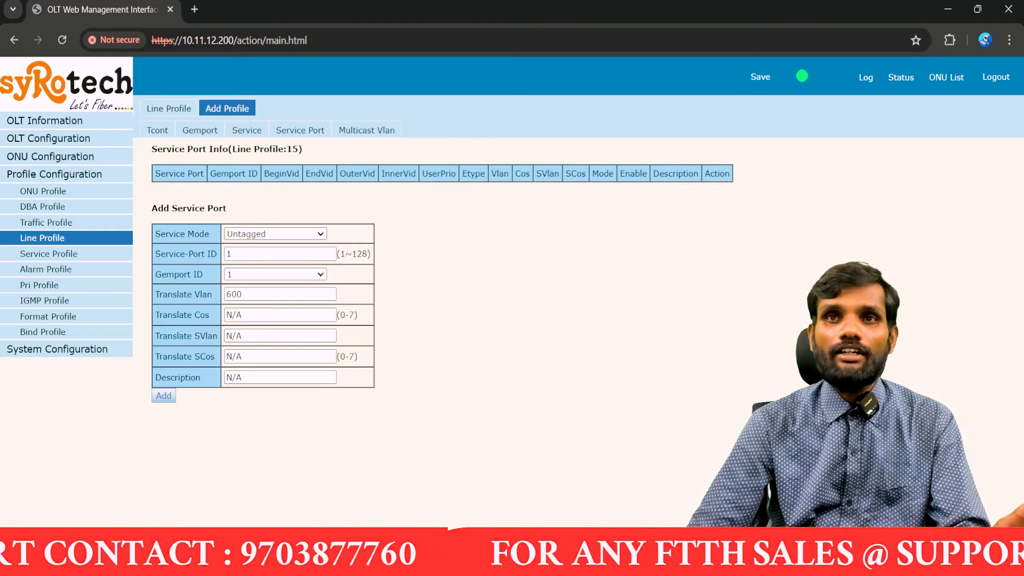
click(274, 234)
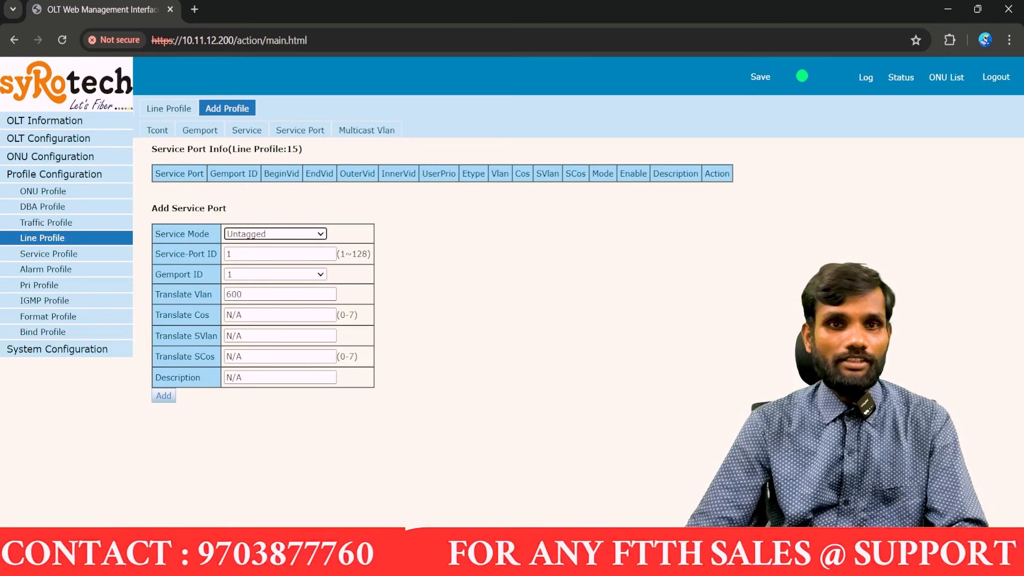